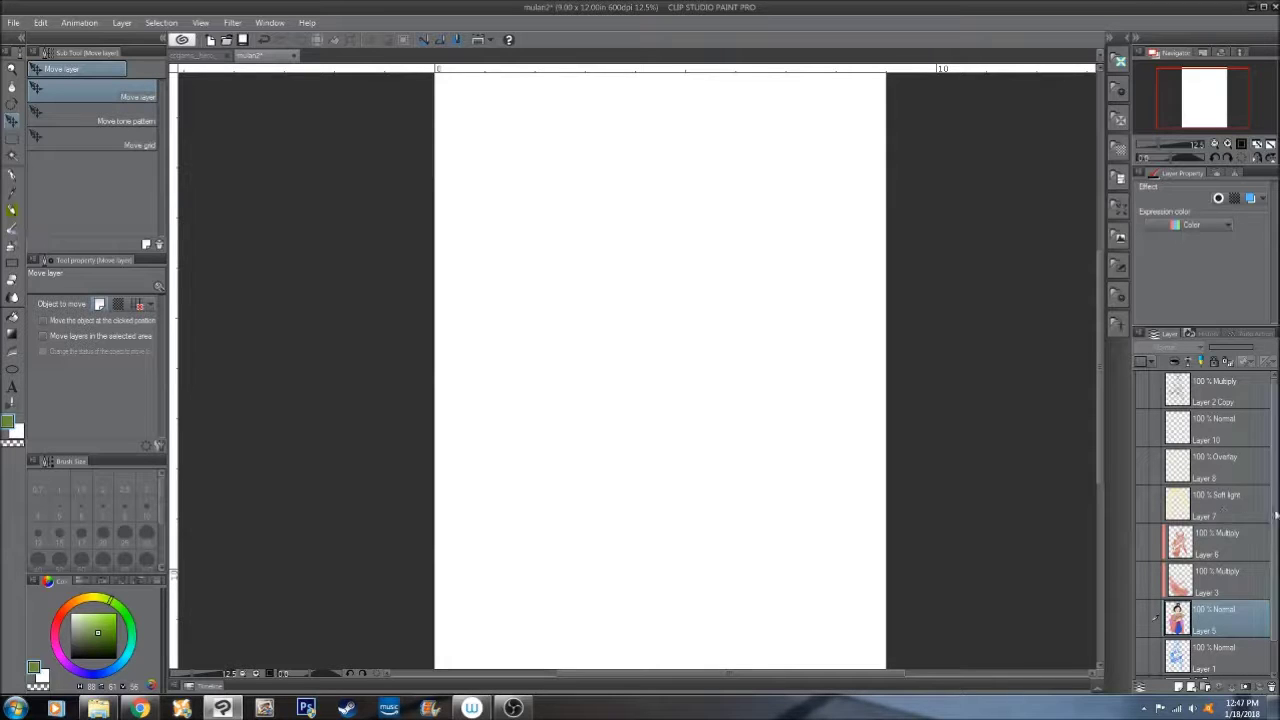
Step: Show the blue sketch on Layer 1
{"action": "scroll", "coordinate": [1274, 538], "scroll_direction": "down", "scroll_amount": 1}
{"action": "scroll", "coordinate": [1274, 538], "scroll_direction": "down", "scroll_amount": 1}
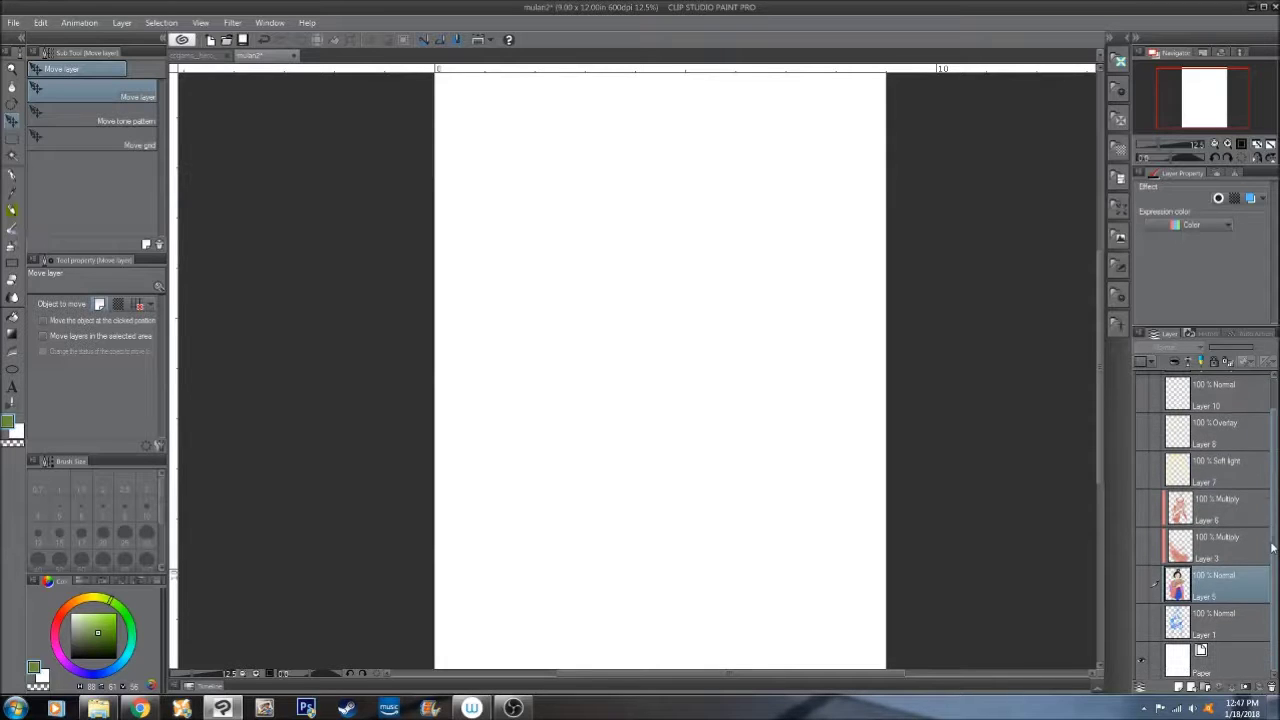
{"action": "left_click", "coordinate": [1144, 625]}
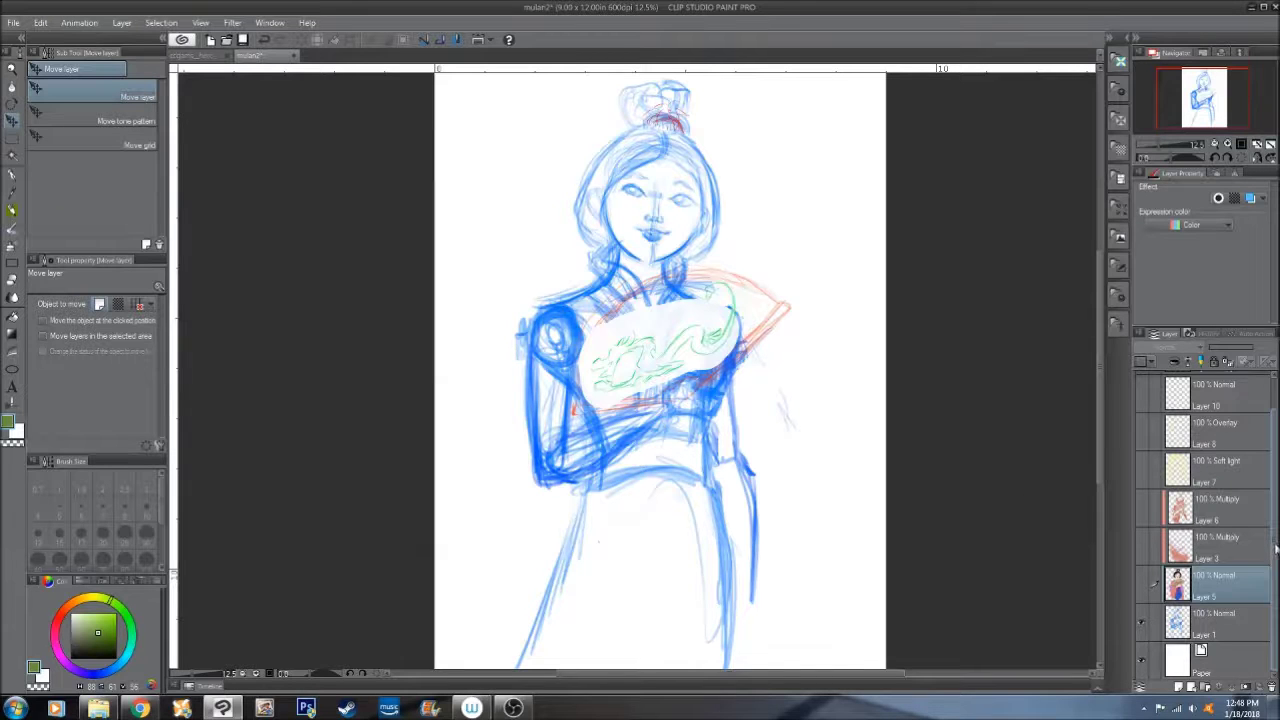
Step: Show the line art on Layer 2 Copy and hide the Layer 1 sketch
{"action": "scroll", "coordinate": [1276, 548], "scroll_direction": "up", "scroll_amount": 1}
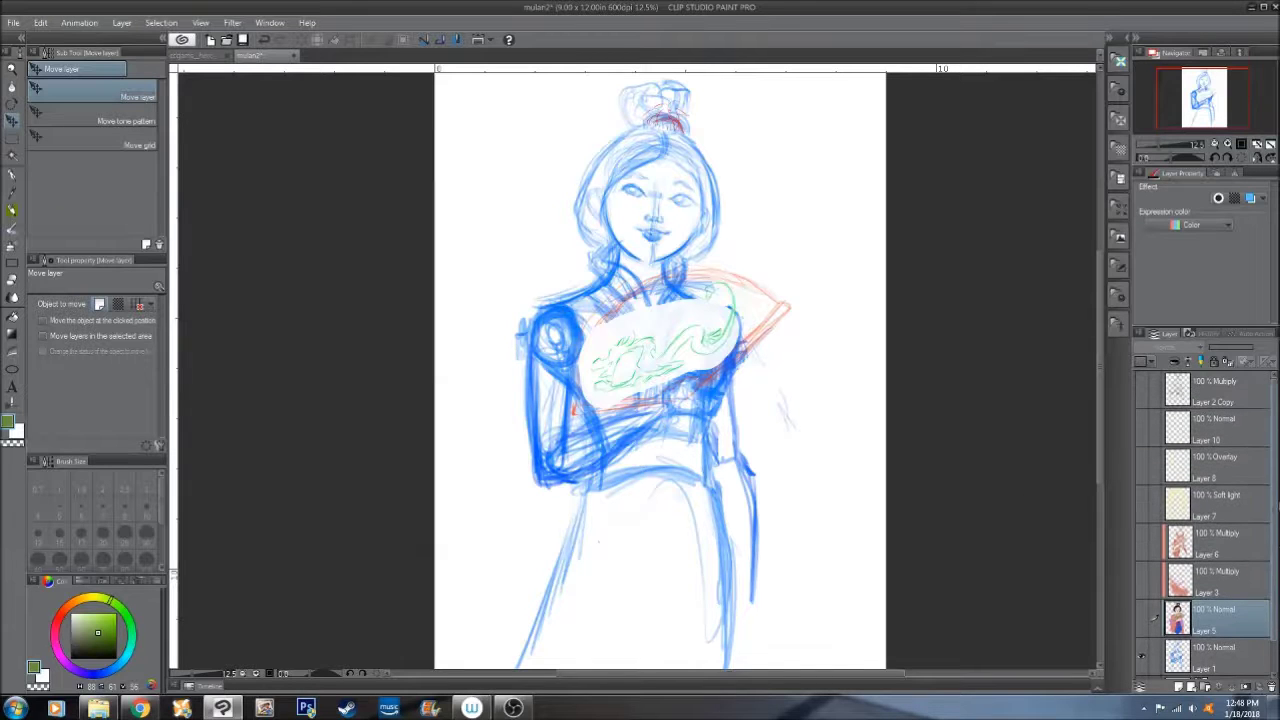
{"action": "left_click", "coordinate": [1143, 392]}
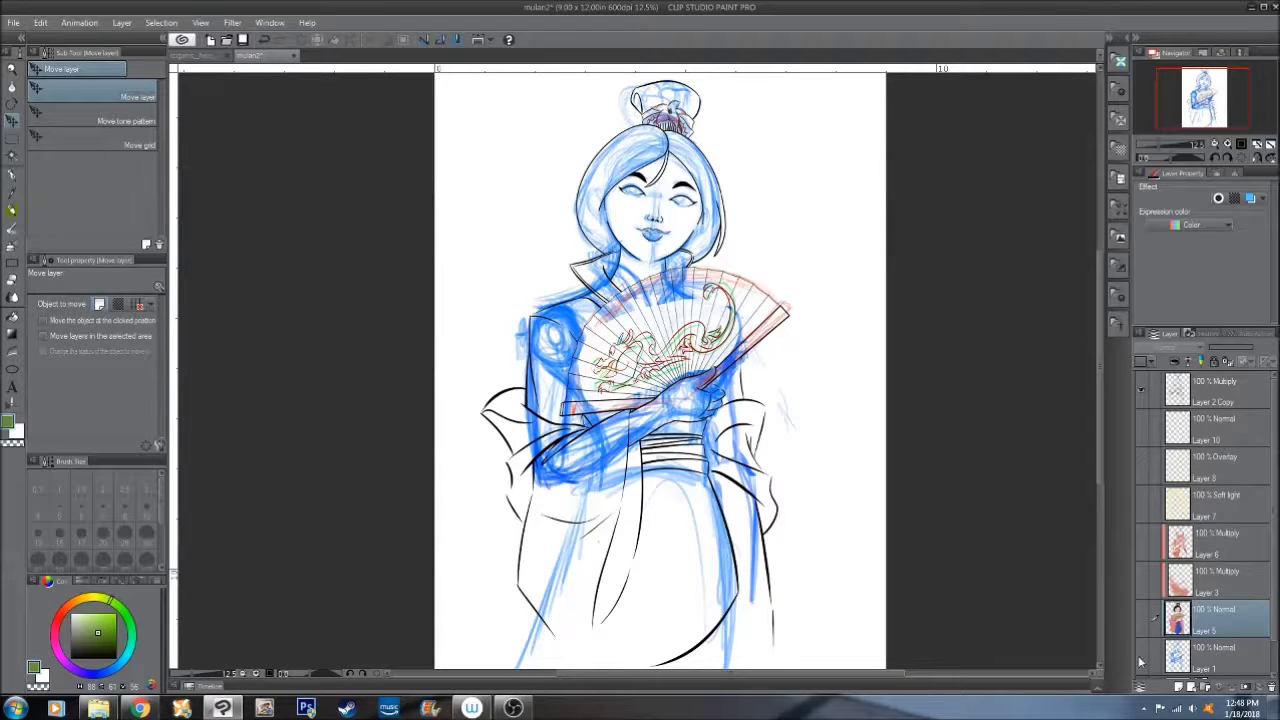
{"action": "left_click", "coordinate": [1141, 659]}
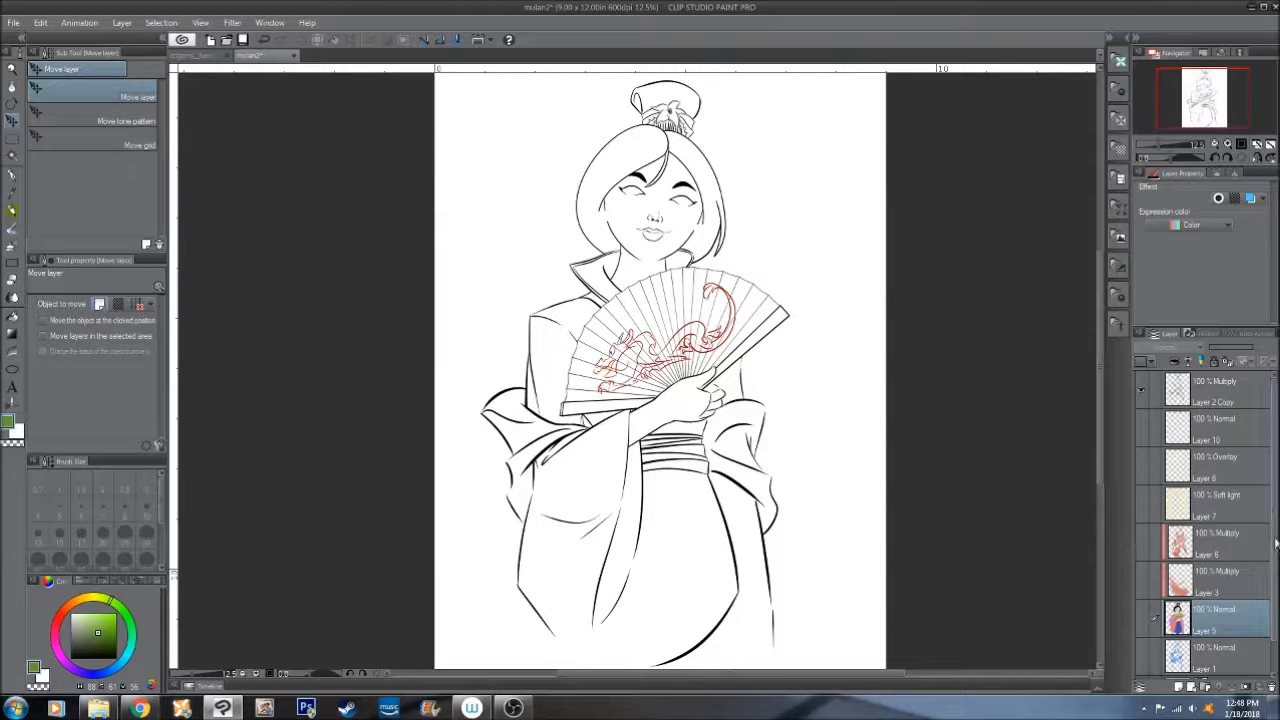
Step: Show the flat colors of the figure on Layer 5
{"action": "scroll", "coordinate": [1275, 541], "scroll_direction": "down", "scroll_amount": 1}
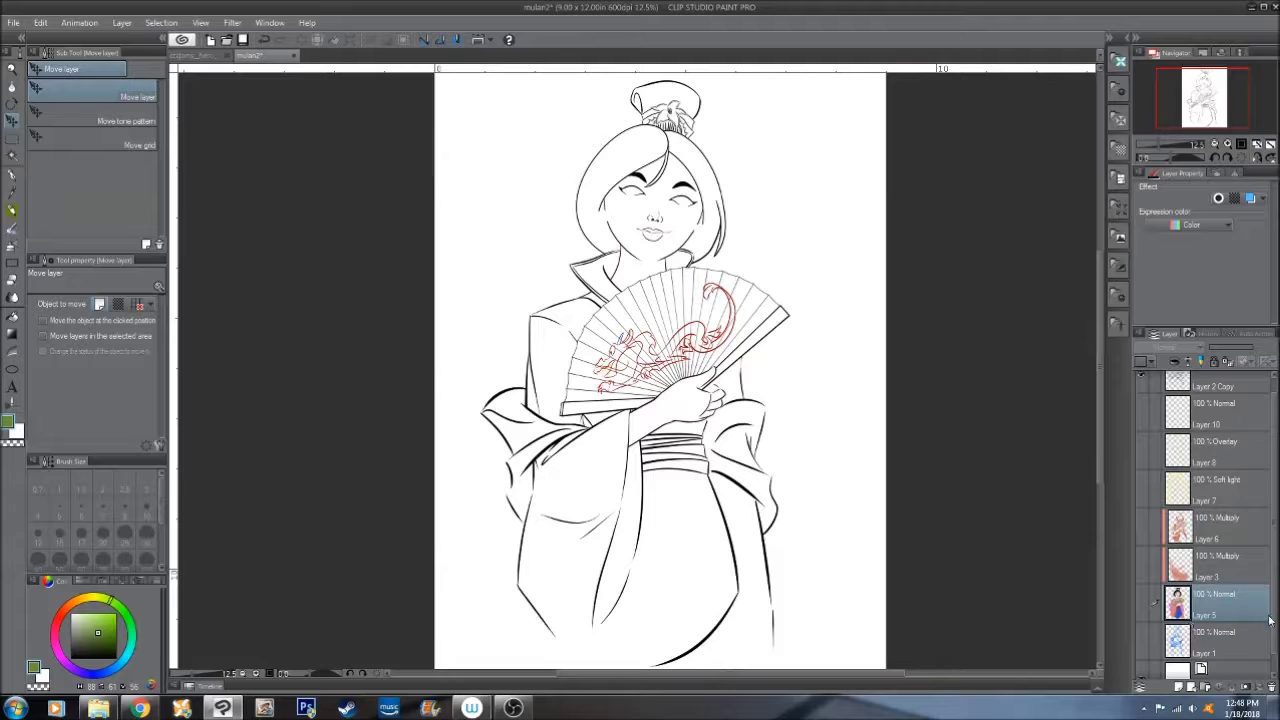
{"action": "scroll", "coordinate": [1272, 612], "scroll_direction": "down", "scroll_amount": 1}
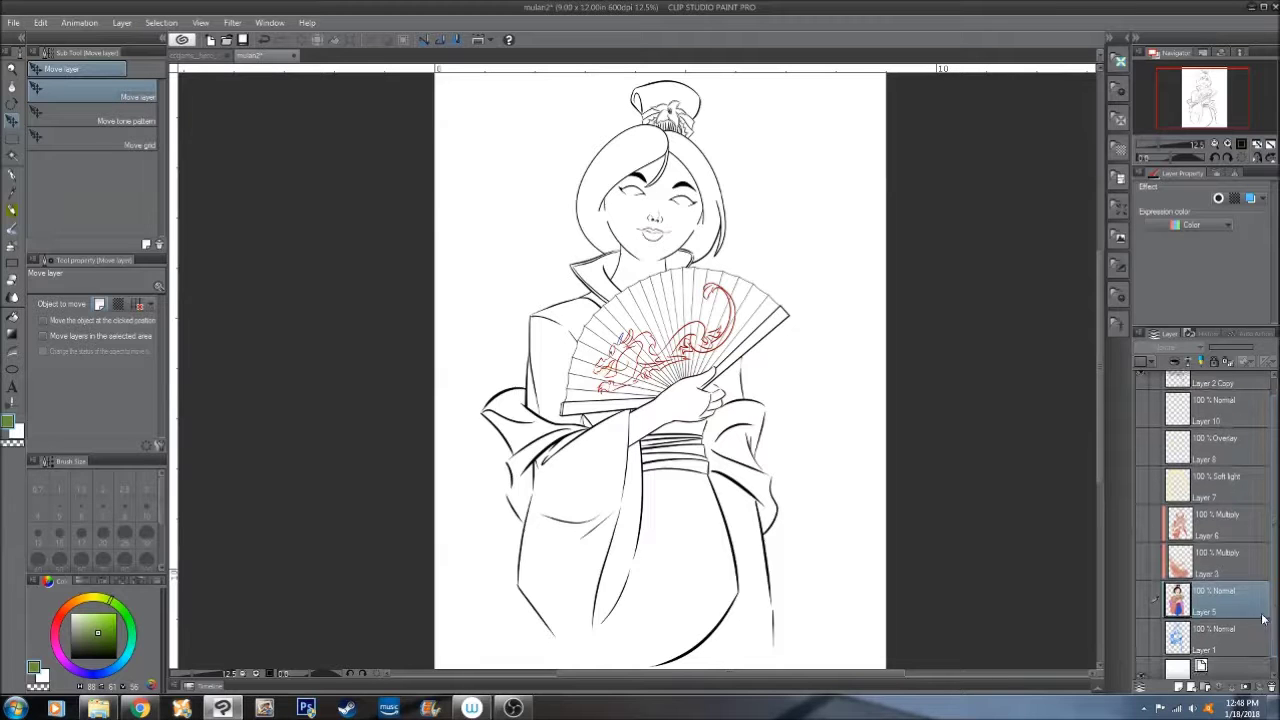
{"action": "left_click", "coordinate": [1144, 601]}
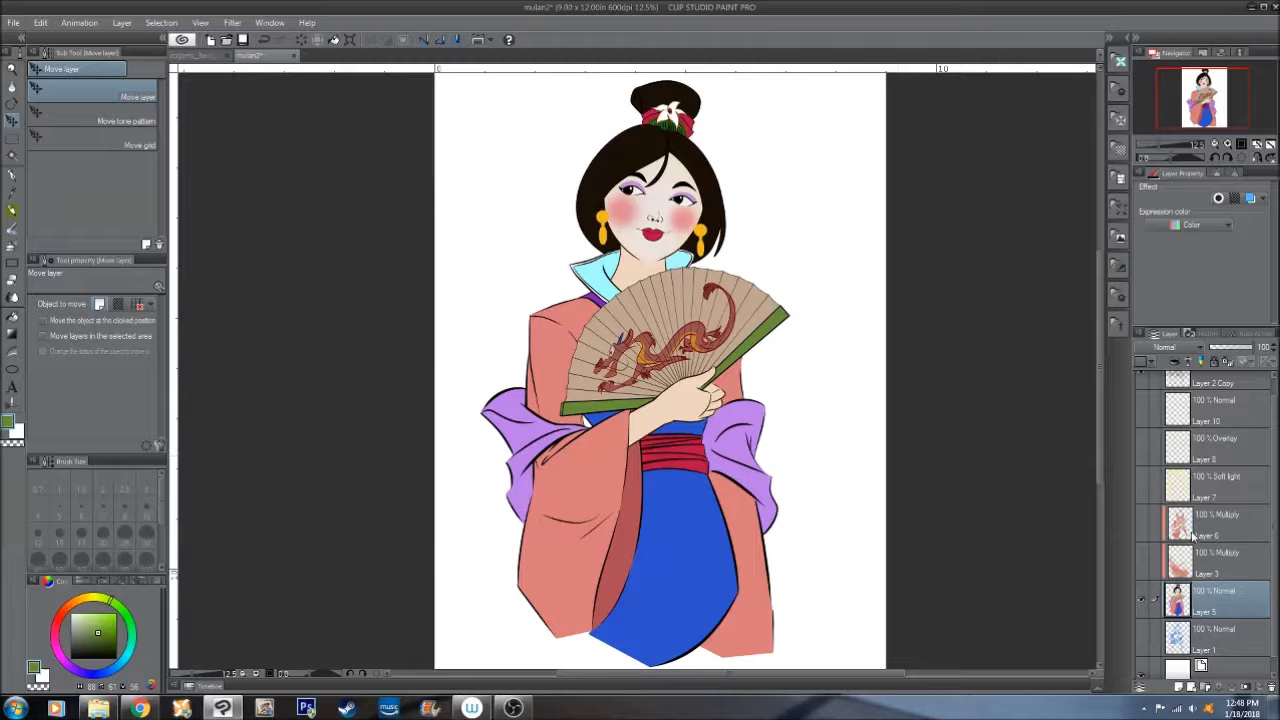
Step: Show the two Multiply shading layers, Layer 3 and Layer 6, leaving Layer 6 selected
{"action": "left_click", "coordinate": [1145, 570]}
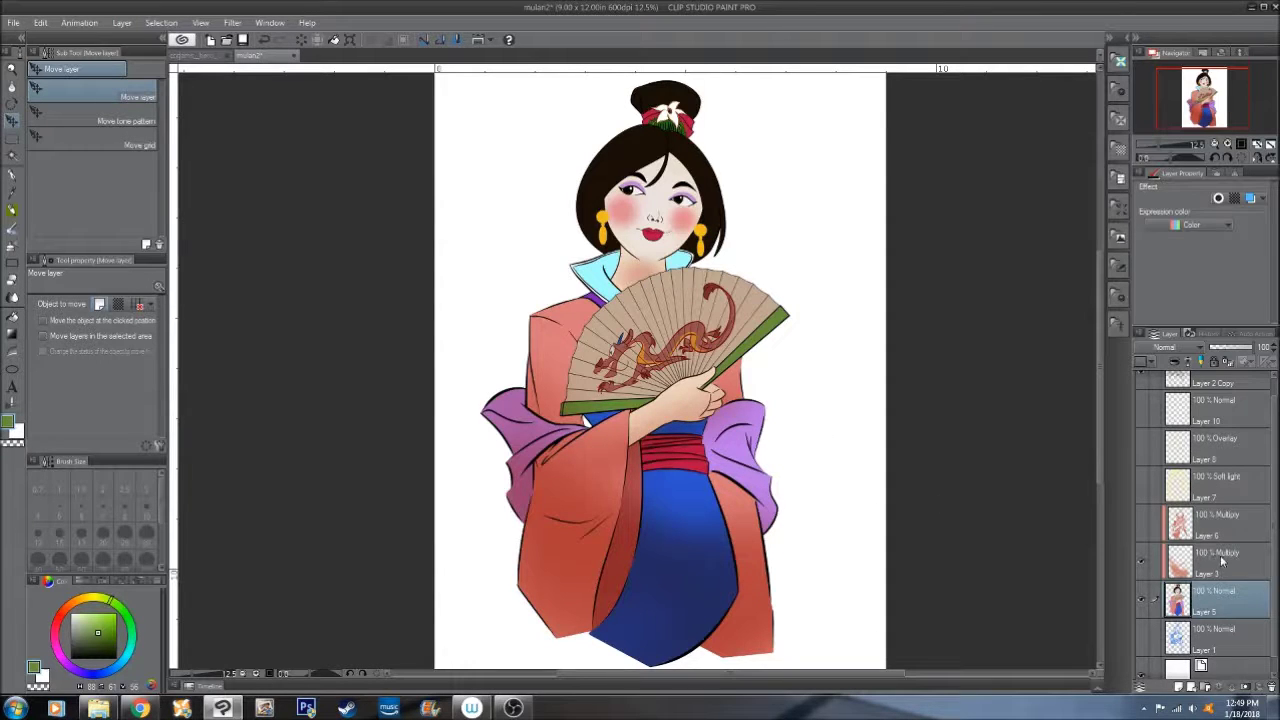
{"action": "left_click", "coordinate": [1172, 563]}
{"action": "left_click", "coordinate": [1231, 528]}
{"action": "left_click", "coordinate": [1141, 523]}
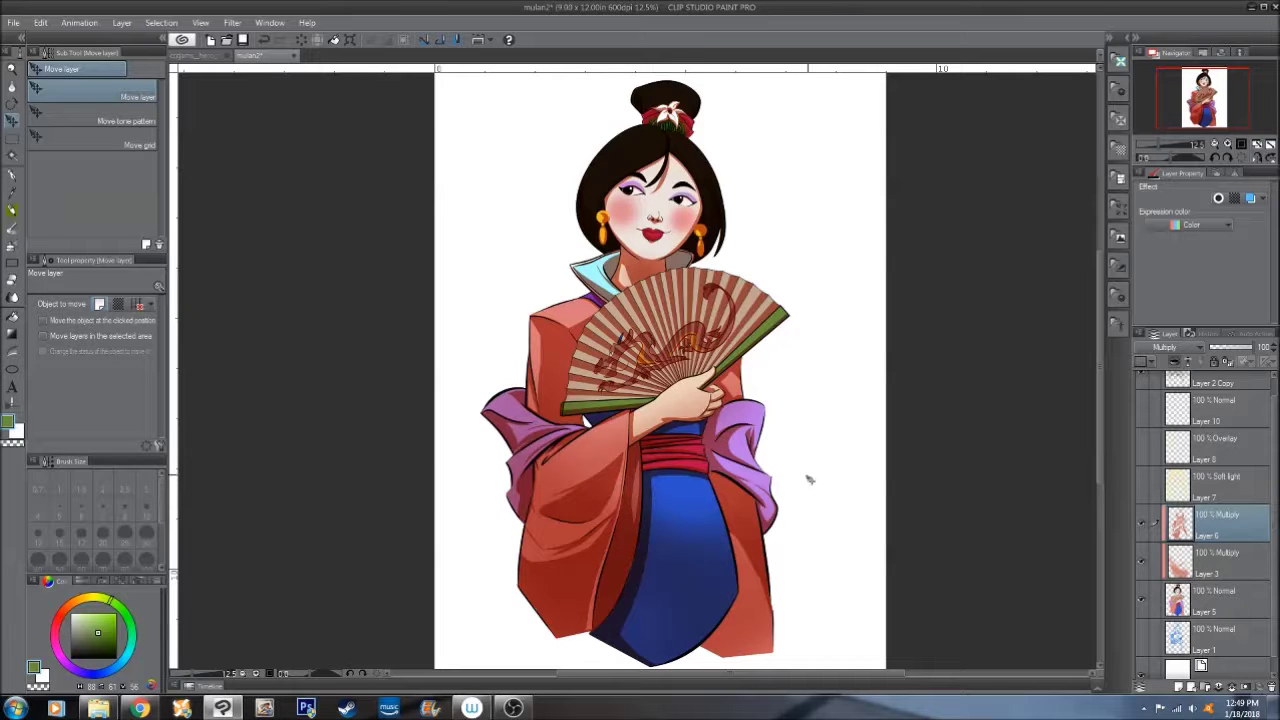
Step: Show the Soft light Layer 7 and the Overlay Layer 8, leaving Layer 8 selected
{"action": "left_click", "coordinate": [1205, 489]}
{"action": "left_click", "coordinate": [1143, 487]}
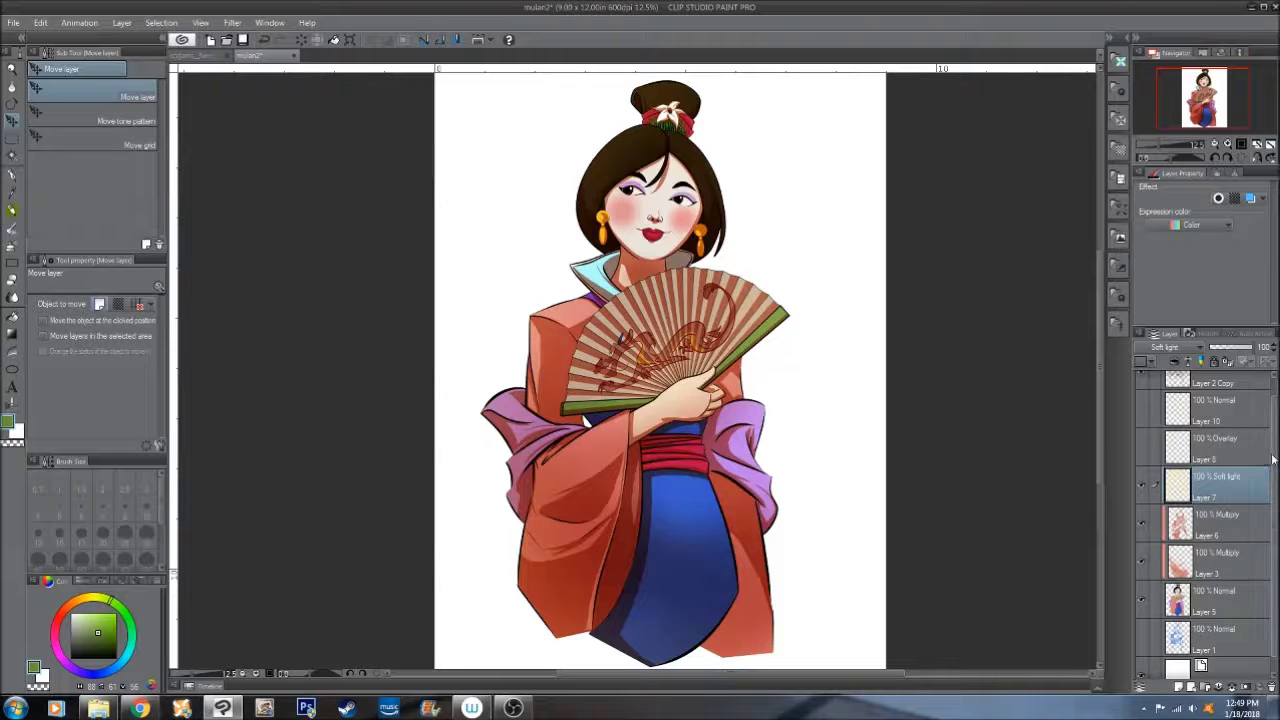
{"action": "scroll", "coordinate": [1240, 455], "scroll_direction": "up", "scroll_amount": 1}
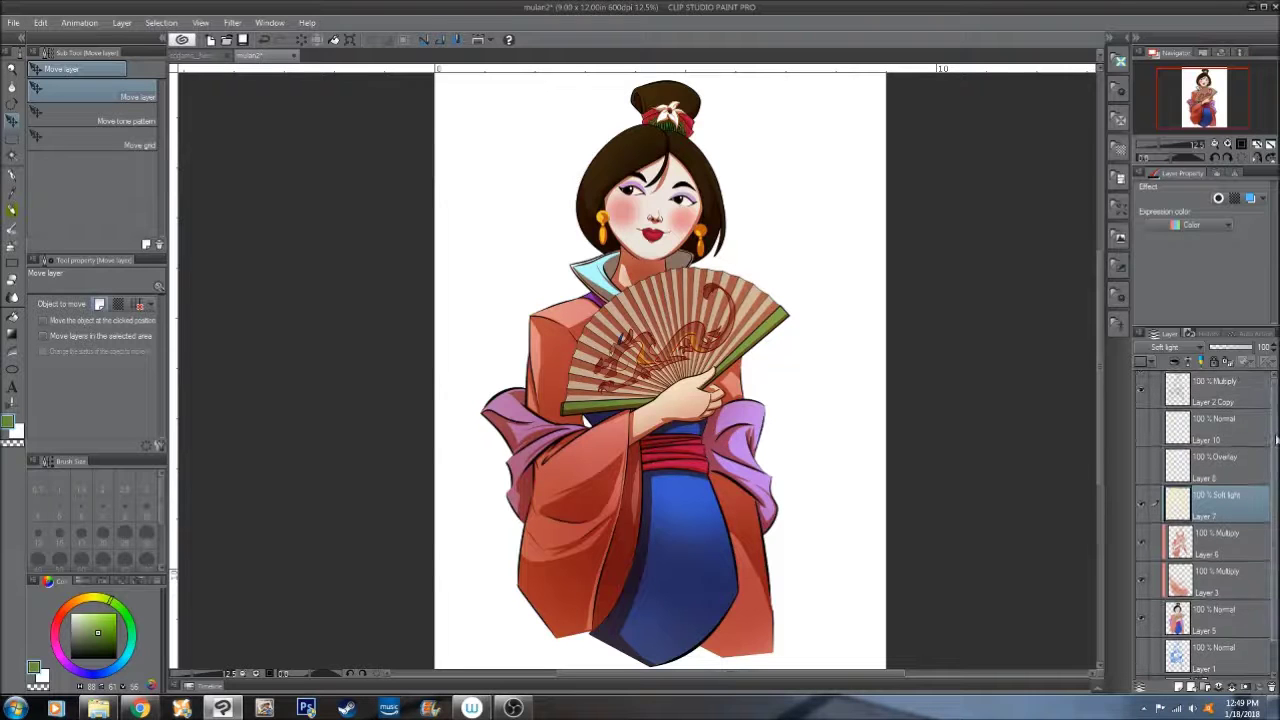
{"action": "left_click", "coordinate": [1140, 470]}
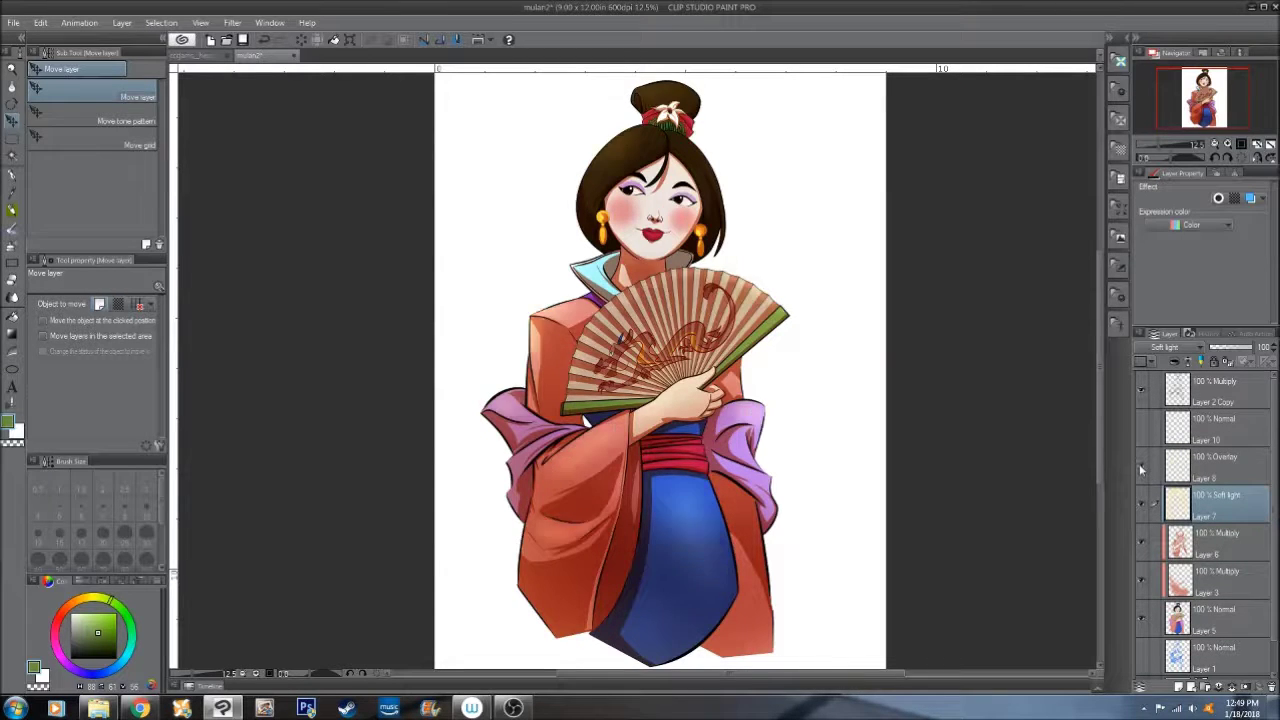
{"action": "left_click", "coordinate": [1208, 468]}
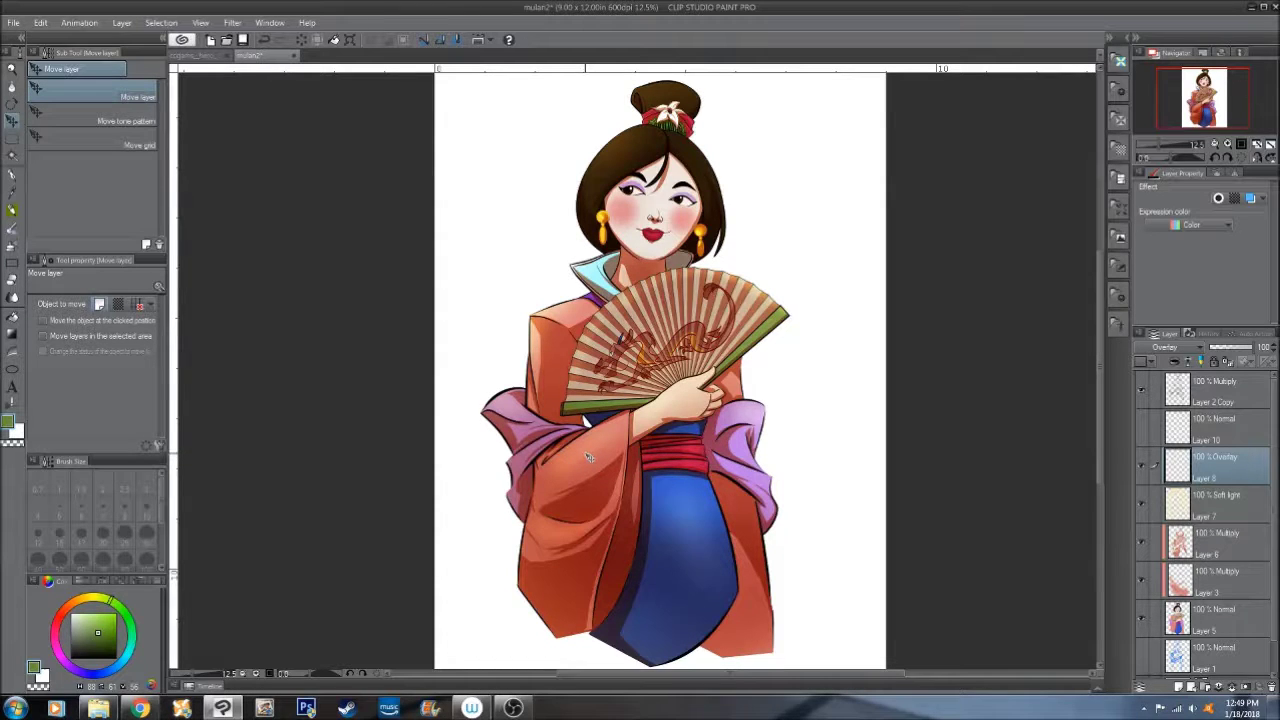
Step: Toggle the visibility of the Overlay Layer 8 off and on to compare its effect on the artwork
{"action": "left_click", "coordinate": [1141, 466]}
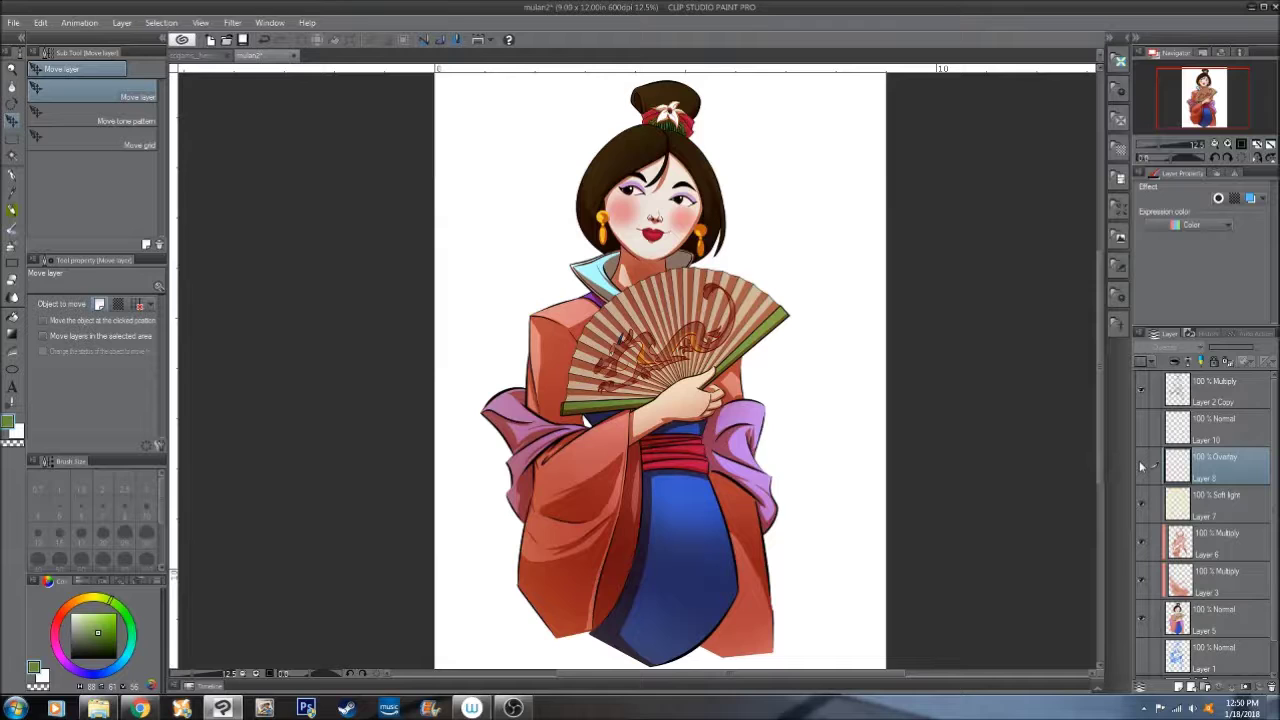
{"action": "left_click", "coordinate": [1141, 466]}
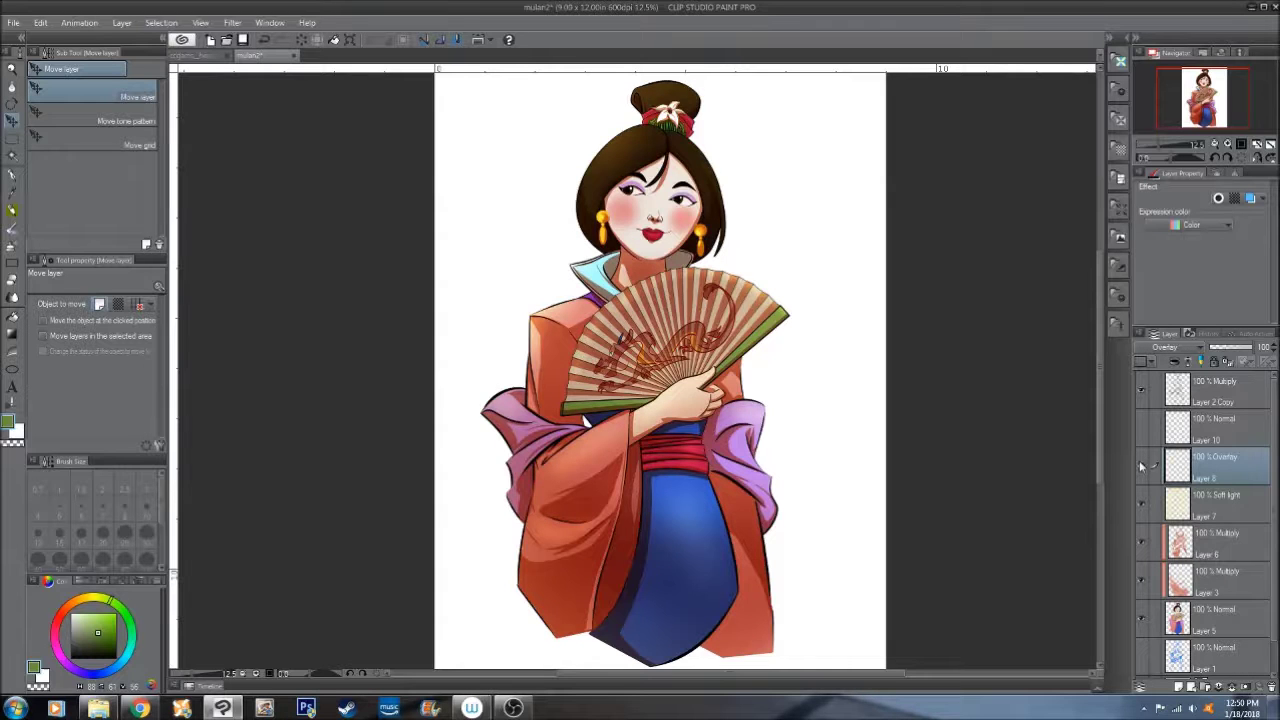
{"action": "left_click", "coordinate": [1141, 466]}
{"action": "left_click", "coordinate": [1140, 464]}
Step: Select Layer 10 and make it visible
{"action": "left_click", "coordinate": [1248, 443]}
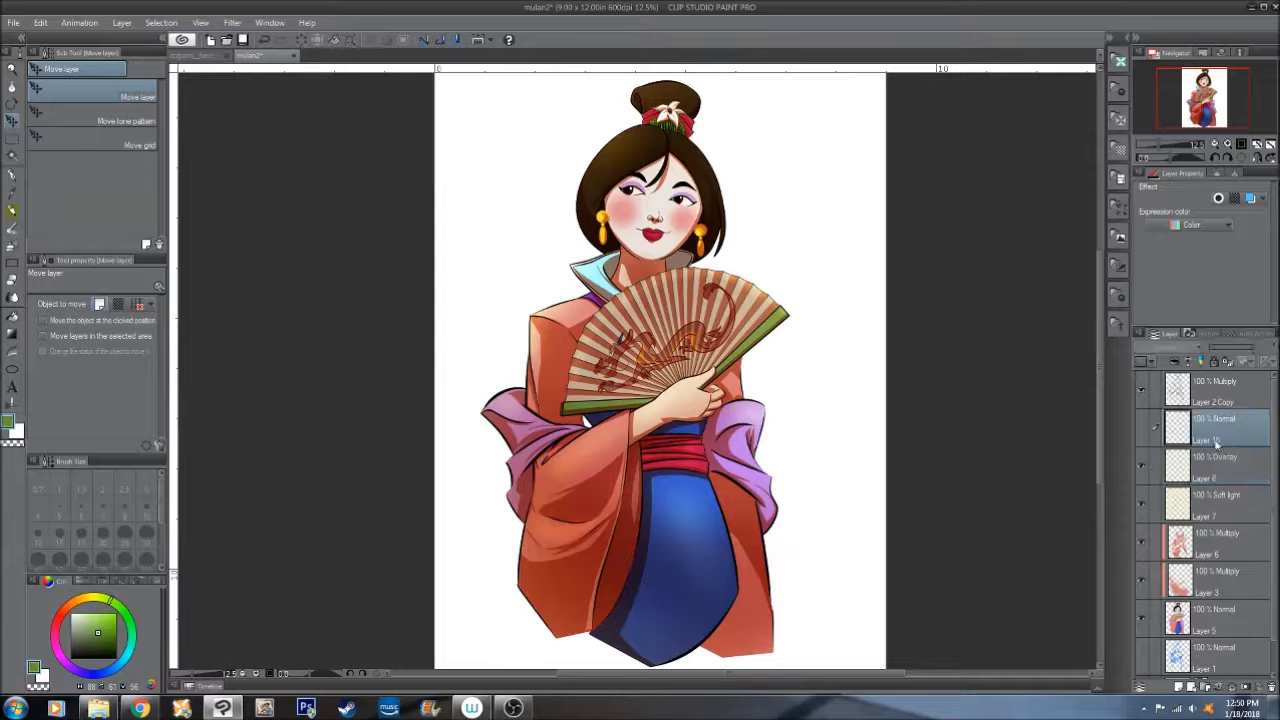
{"action": "left_click", "coordinate": [1142, 430]}
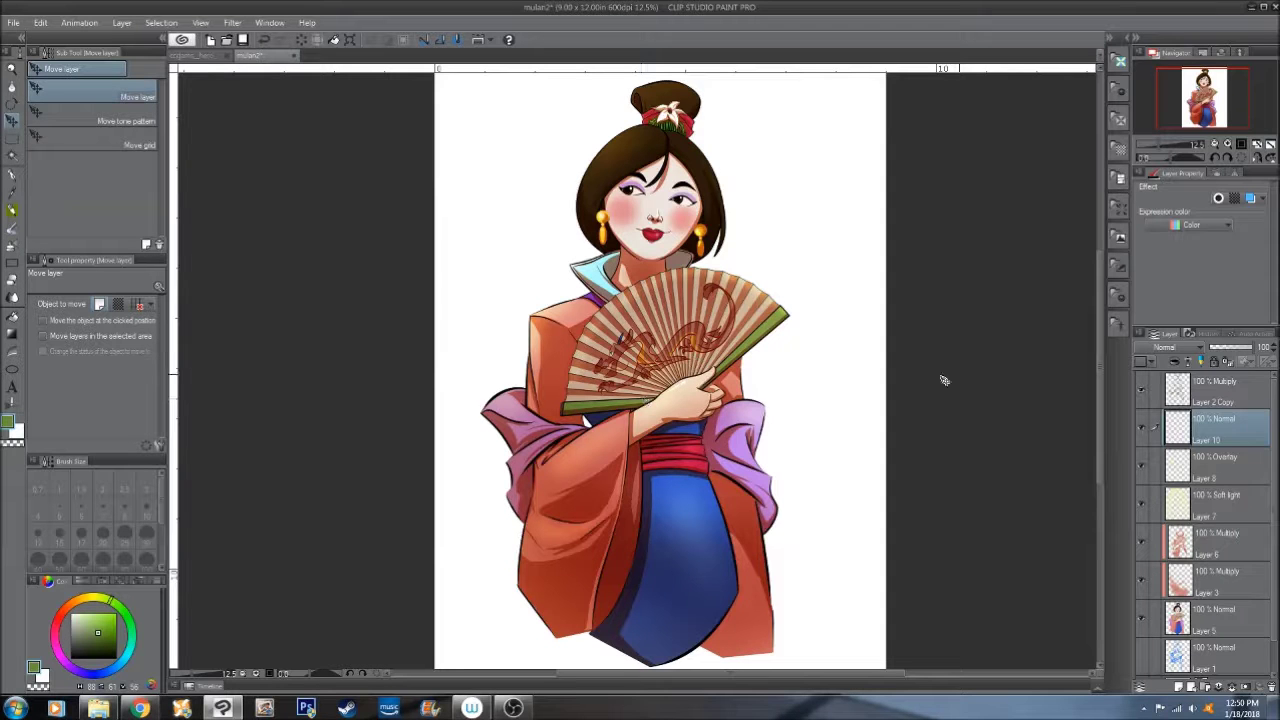
Step: Examine the finished illustration up close, from the face and fan down to the bottom of the robe
{"action": "scroll", "coordinate": [707, 393], "scroll_direction": "up", "scroll_amount": 2}
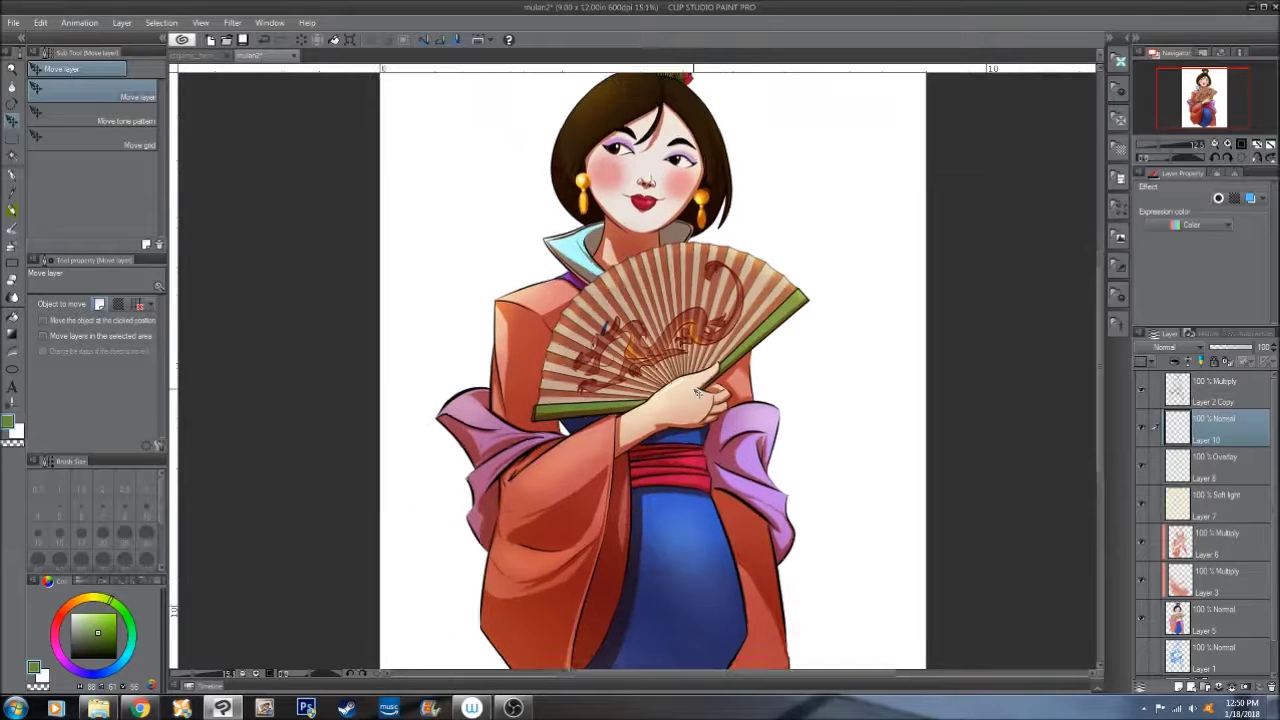
{"action": "scroll", "coordinate": [698, 392], "scroll_direction": "up", "scroll_amount": 2}
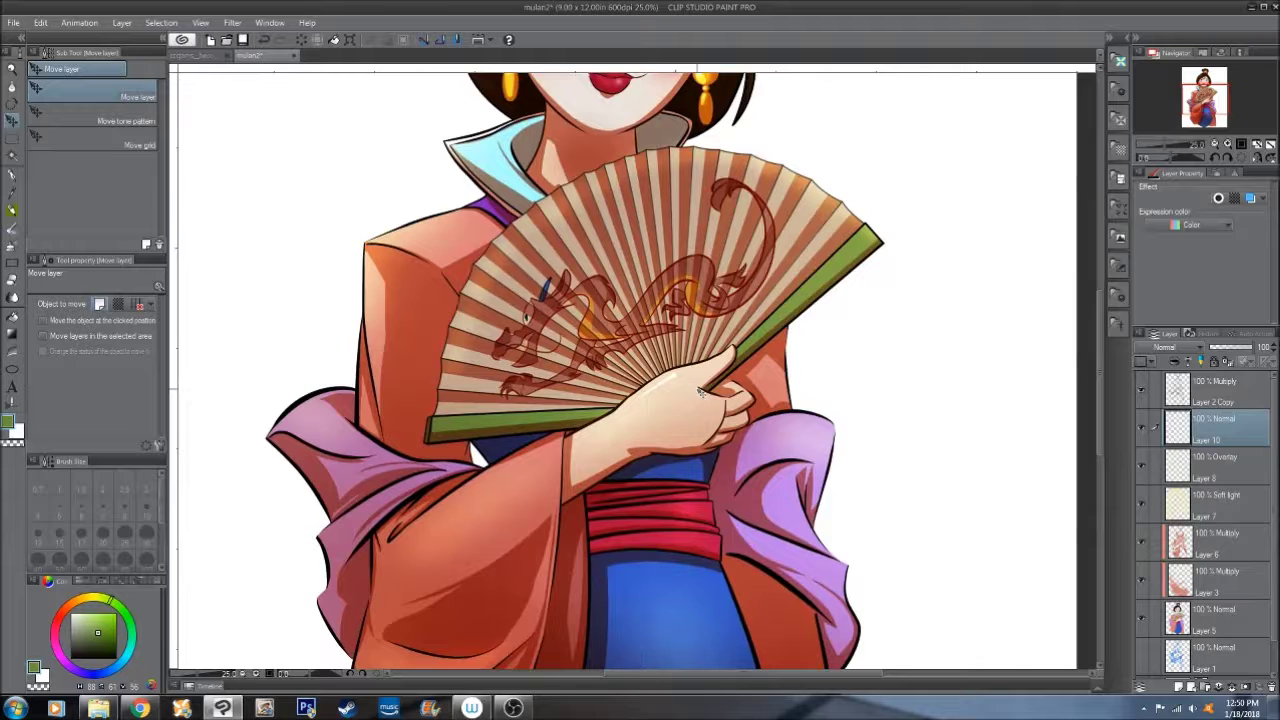
{"action": "scroll", "coordinate": [698, 392], "scroll_direction": "up", "scroll_amount": 2}
{"action": "left_click_drag", "start_coordinate": [1103, 387], "coordinate": [1100, 236]}
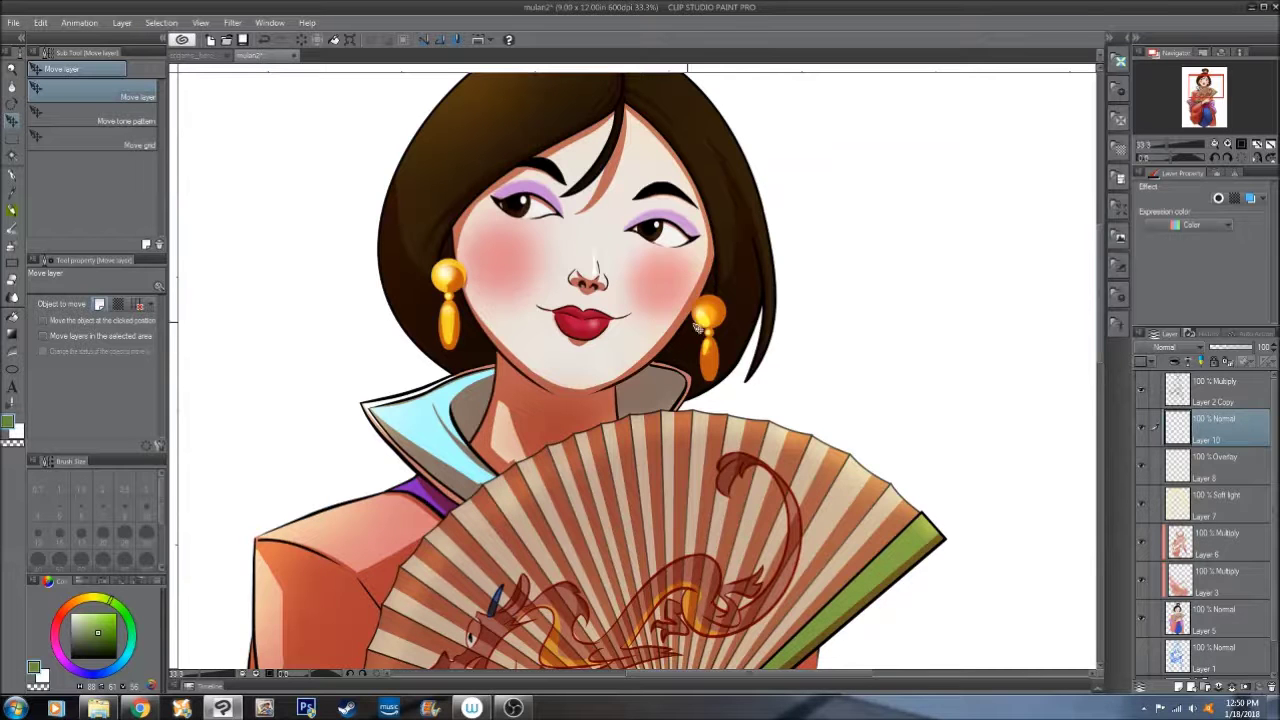
{"action": "scroll", "coordinate": [515, 288], "scroll_direction": "down", "scroll_amount": 1}
{"action": "scroll", "coordinate": [515, 288], "scroll_direction": "down", "scroll_amount": 2}
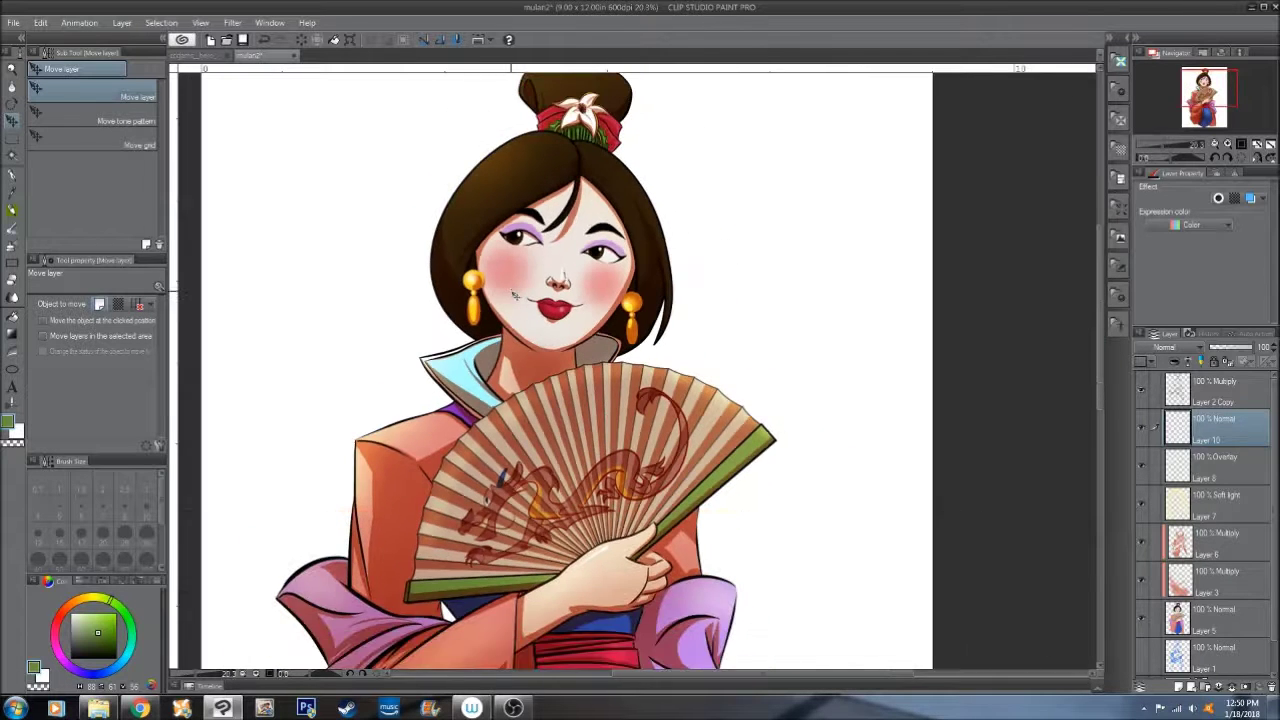
{"action": "left_click_drag", "start_coordinate": [779, 678], "coordinate": [739, 678]}
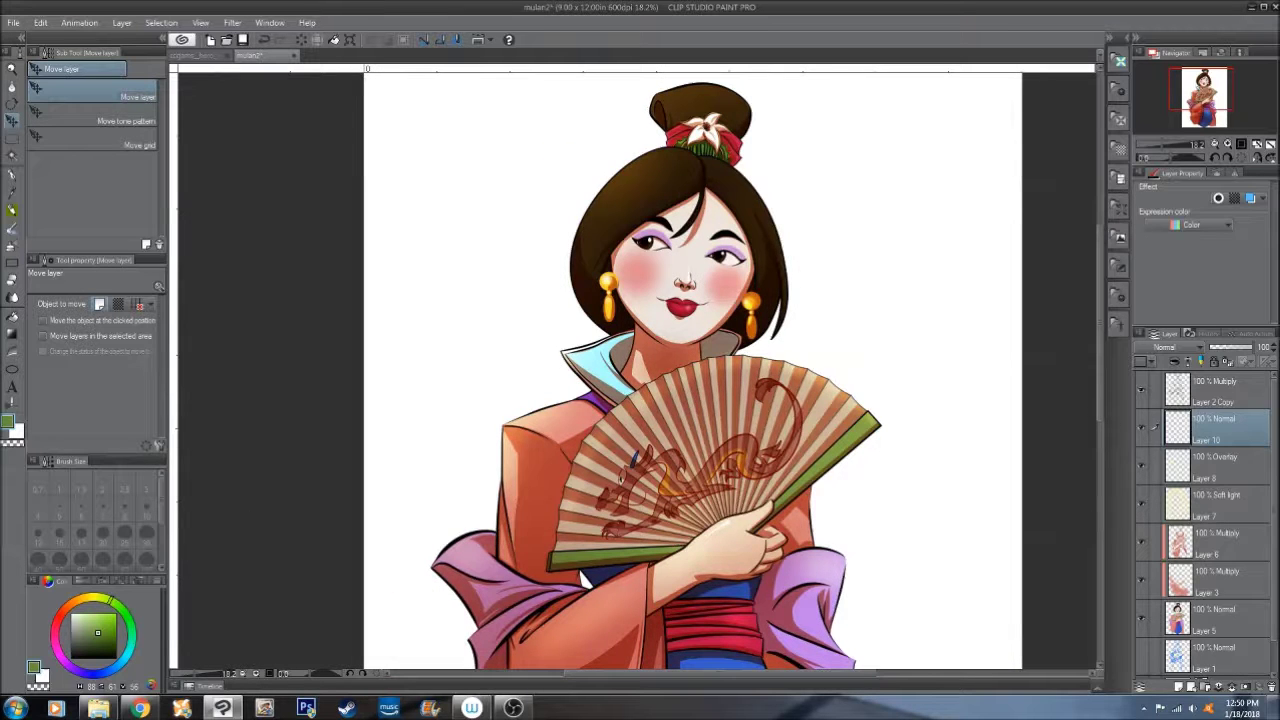
{"action": "left_click_drag", "start_coordinate": [1275, 437], "coordinate": [1276, 471]}
{"action": "mouse_move", "coordinate": [1103, 356]}
{"action": "left_mouse_down"}
{"action": "mouse_move", "coordinate": [1110, 462]}
{"action": "mouse_move", "coordinate": [1120, 368]}
{"action": "left_mouse_up"}
{"action": "scroll", "coordinate": [1103, 360], "scroll_direction": "down", "scroll_amount": 10}
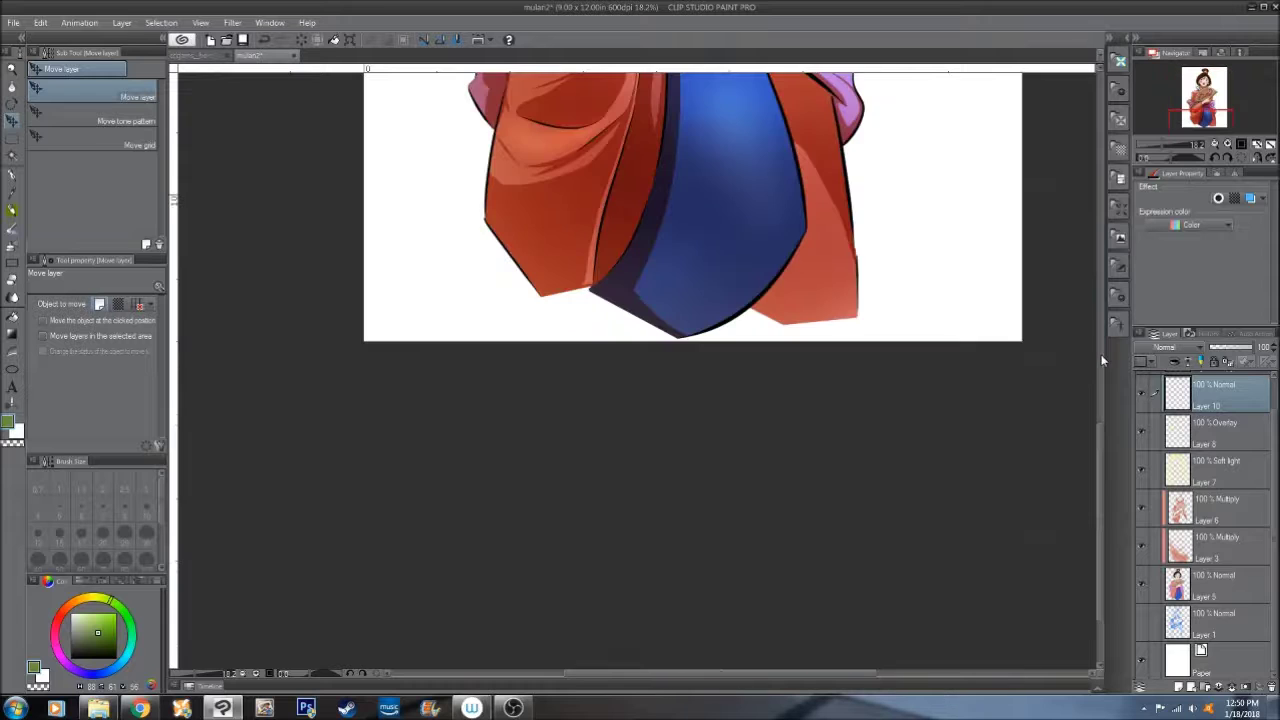
{"action": "left_click_drag", "start_coordinate": [1105, 438], "coordinate": [1118, 236]}
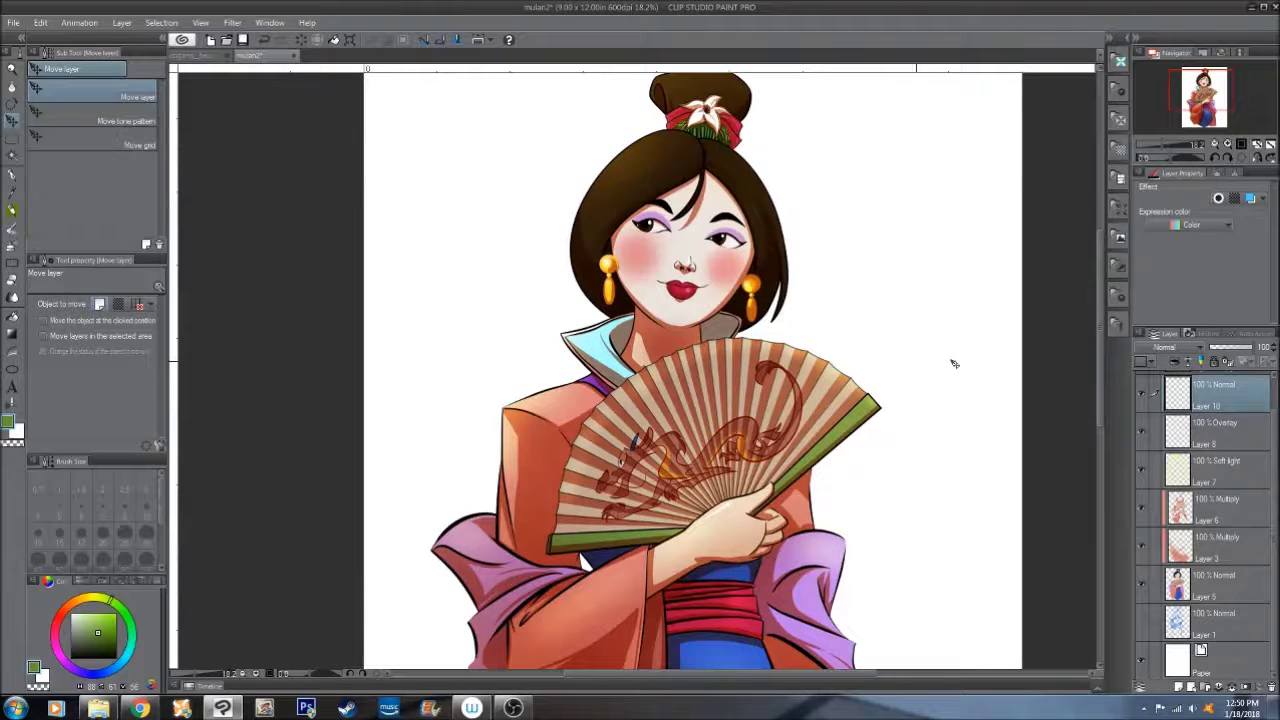
{"action": "scroll", "coordinate": [722, 356], "scroll_direction": "down", "scroll_amount": 1}
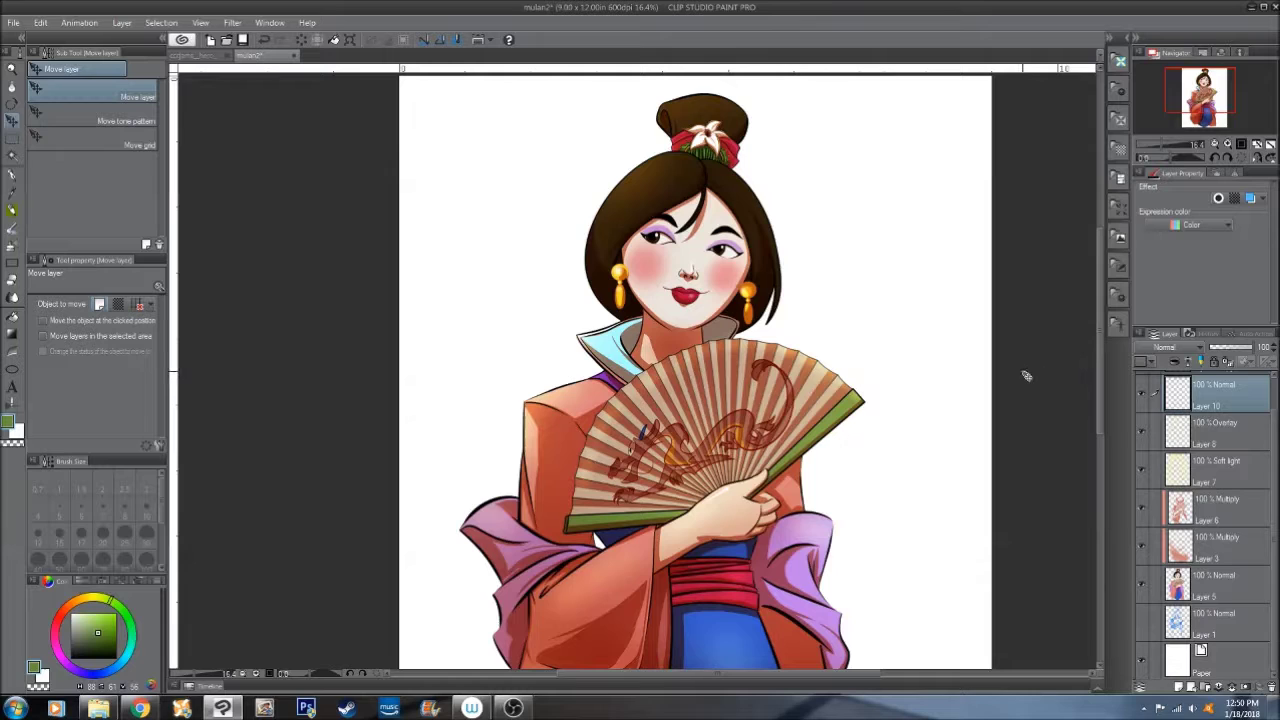